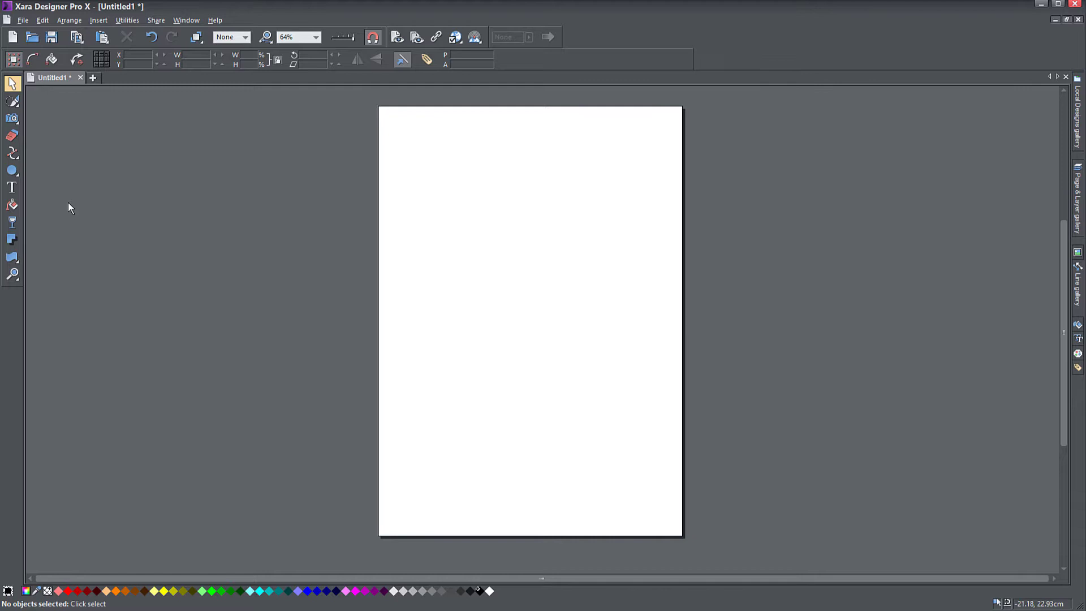
Draw the heart's left half from the top point to the bottom tip, curving out the left lobe
{"action": "left_click", "coordinate": [13, 153]}
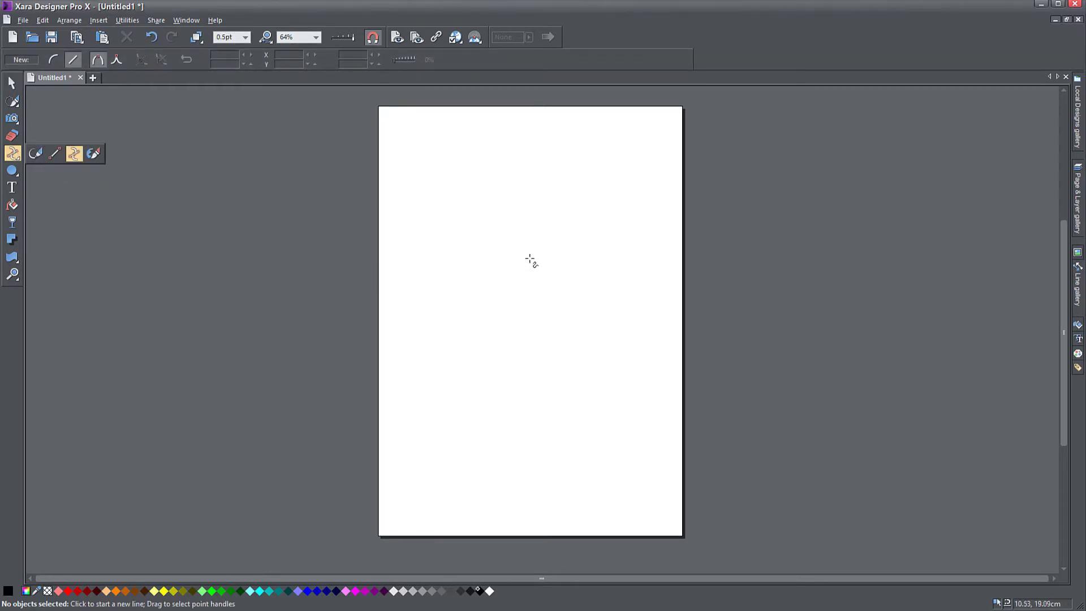
{"action": "left_click", "coordinate": [529, 240]}
{"action": "left_click", "coordinate": [530, 373]}
{"action": "left_click_drag", "start_coordinate": [530, 307], "coordinate": [465, 255]}
{"action": "left_click_drag", "start_coordinate": [442, 214], "coordinate": [492, 198]}
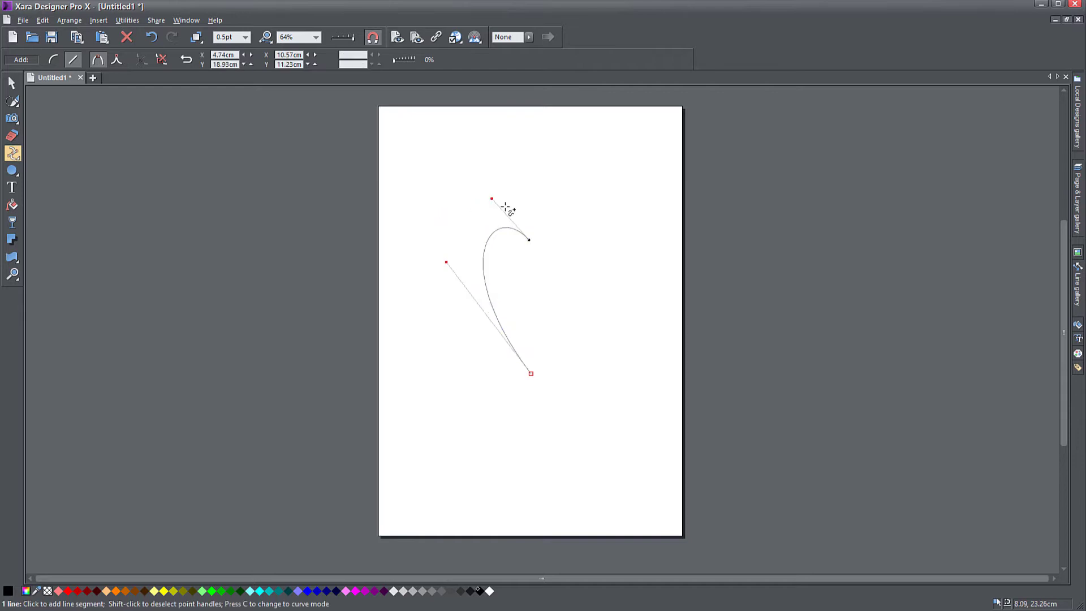
{"action": "left_click_drag", "start_coordinate": [445, 263], "coordinate": [420, 295]}
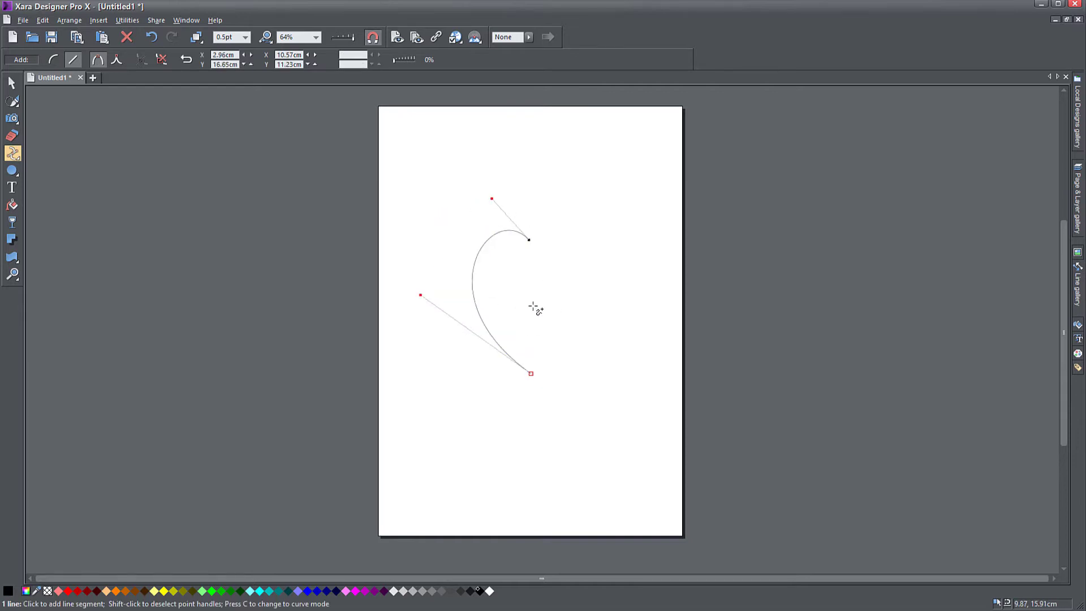
{"action": "scroll", "coordinate": [551, 305], "scroll_direction": "up", "scroll_amount": 2}
Add the curved right side and close the path into a filled black heart
{"action": "left_click", "coordinate": [517, 206]}
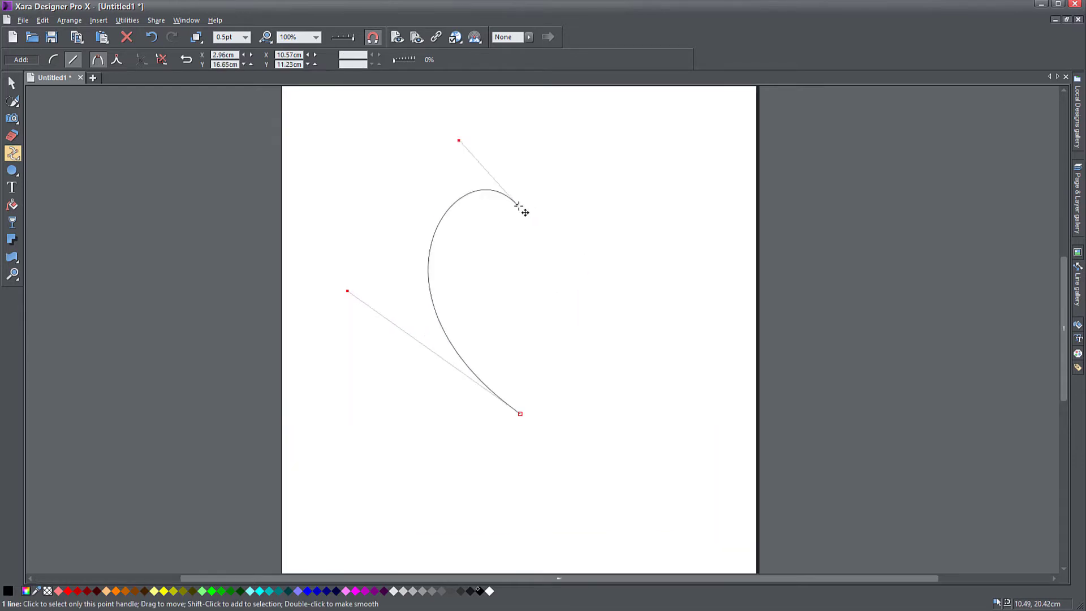
{"action": "left_click", "coordinate": [568, 398]}
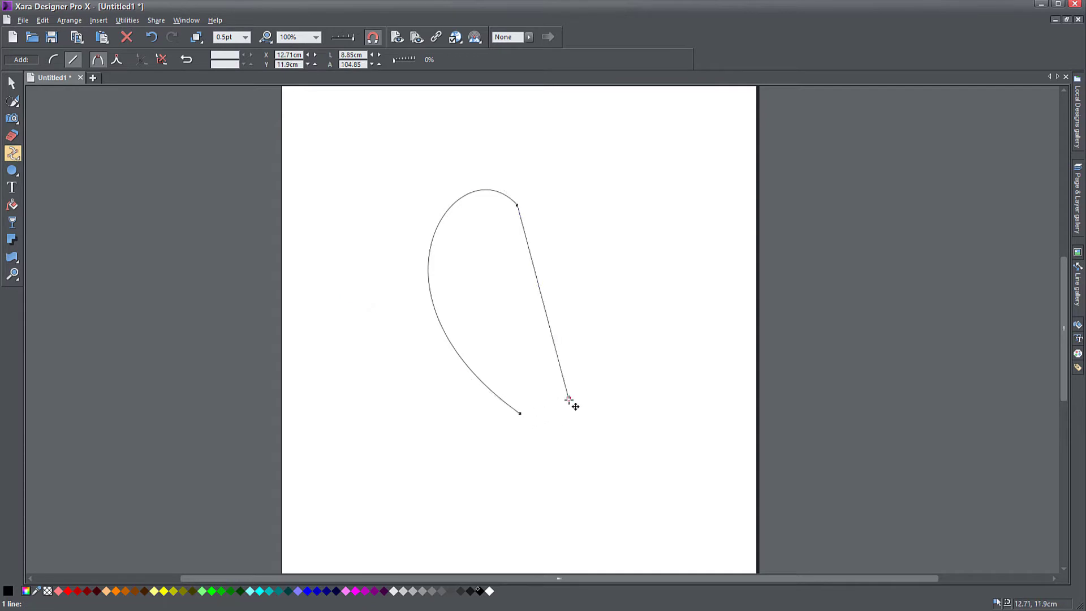
{"action": "left_click_drag", "start_coordinate": [542, 280], "coordinate": [597, 221]}
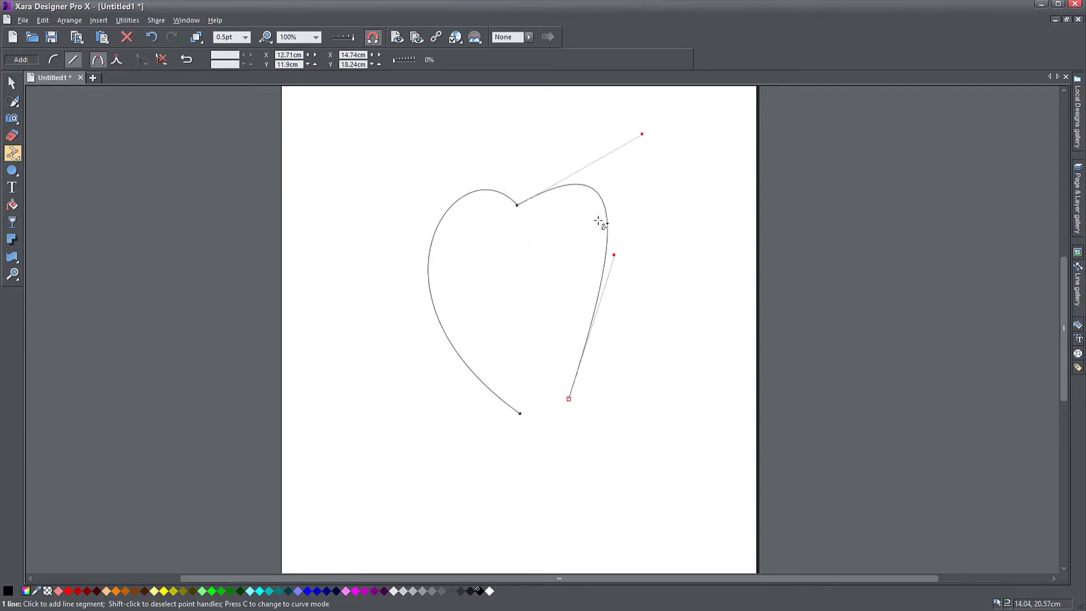
{"action": "left_click", "coordinate": [520, 414]}
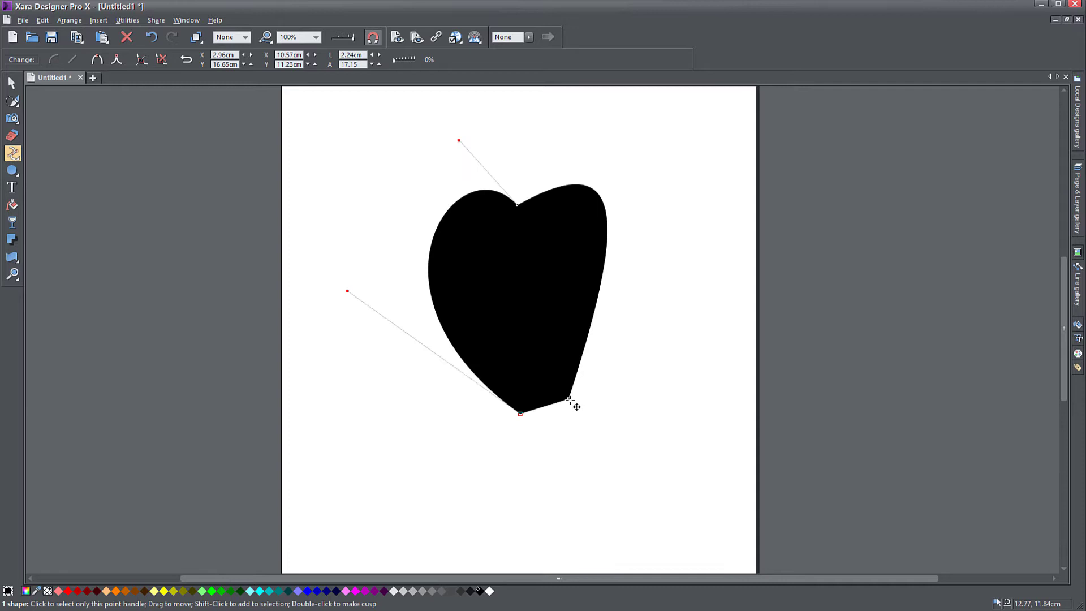
Reshape the bottom point and widen both lobes so the heart is symmetrical
{"action": "left_click_drag", "start_coordinate": [569, 399], "coordinate": [554, 394]}
{"action": "left_click_drag", "start_coordinate": [598, 250], "coordinate": [639, 328]}
{"action": "left_click_drag", "start_coordinate": [642, 134], "coordinate": [693, 157]}
{"action": "left_click", "coordinate": [518, 205]}
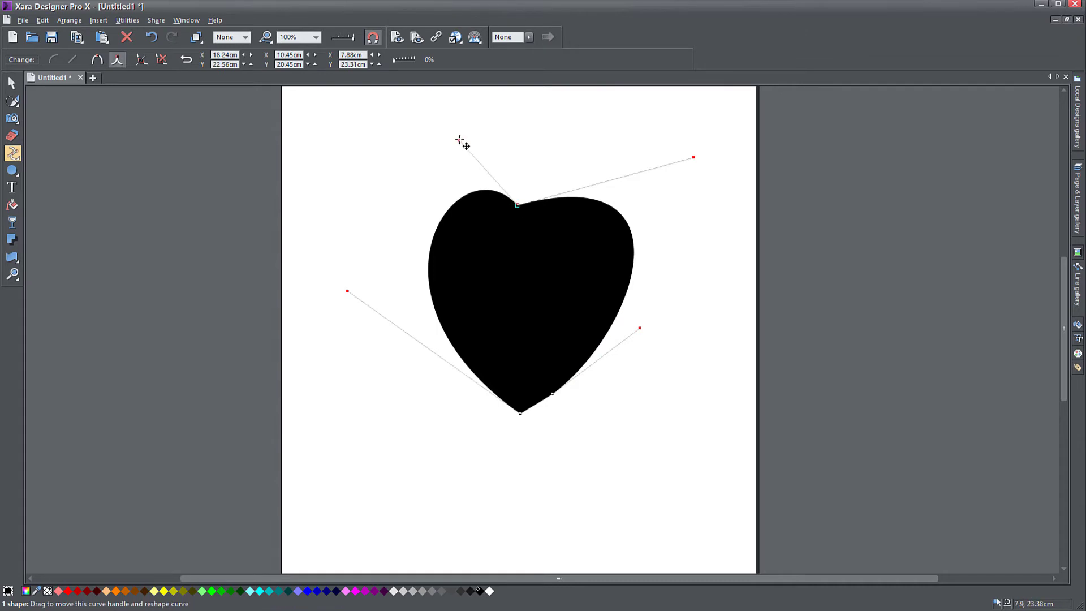
{"action": "left_click_drag", "start_coordinate": [460, 139], "coordinate": [408, 140]}
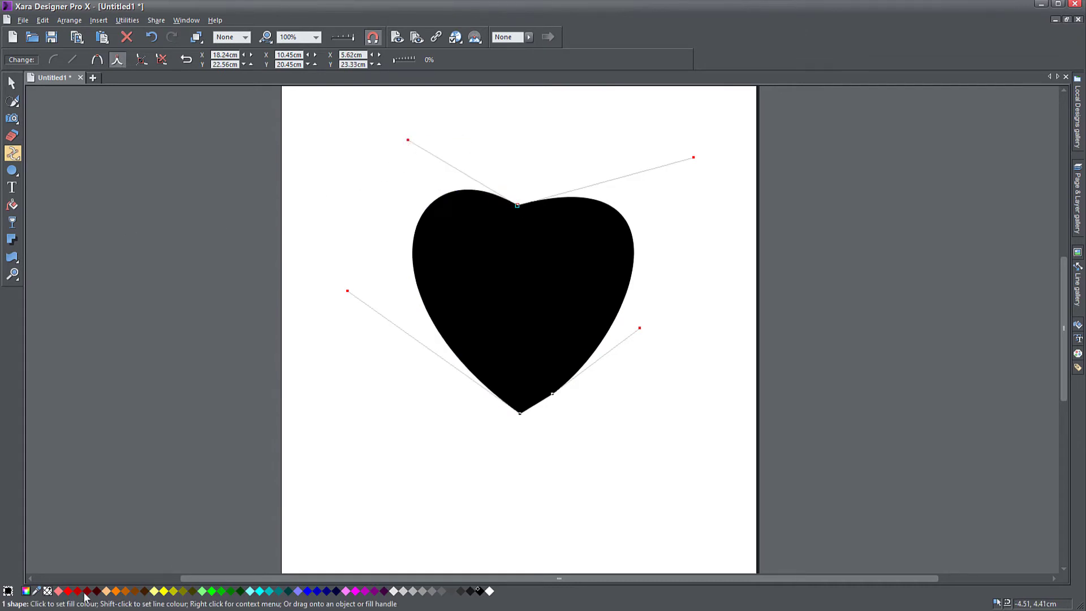
Fill the heart dark red with a 16pt black outline and nudge it slightly right and down
{"action": "left_click", "coordinate": [77, 590]}
{"action": "left_click", "coordinate": [245, 37]}
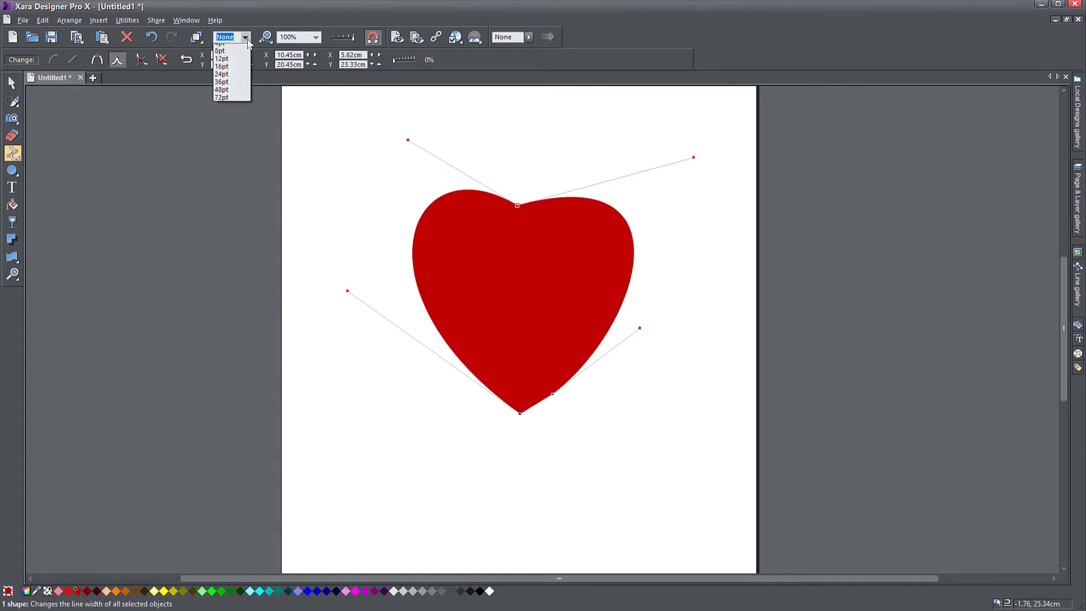
{"action": "left_click", "coordinate": [232, 107]}
{"action": "left_click", "coordinate": [11, 82]}
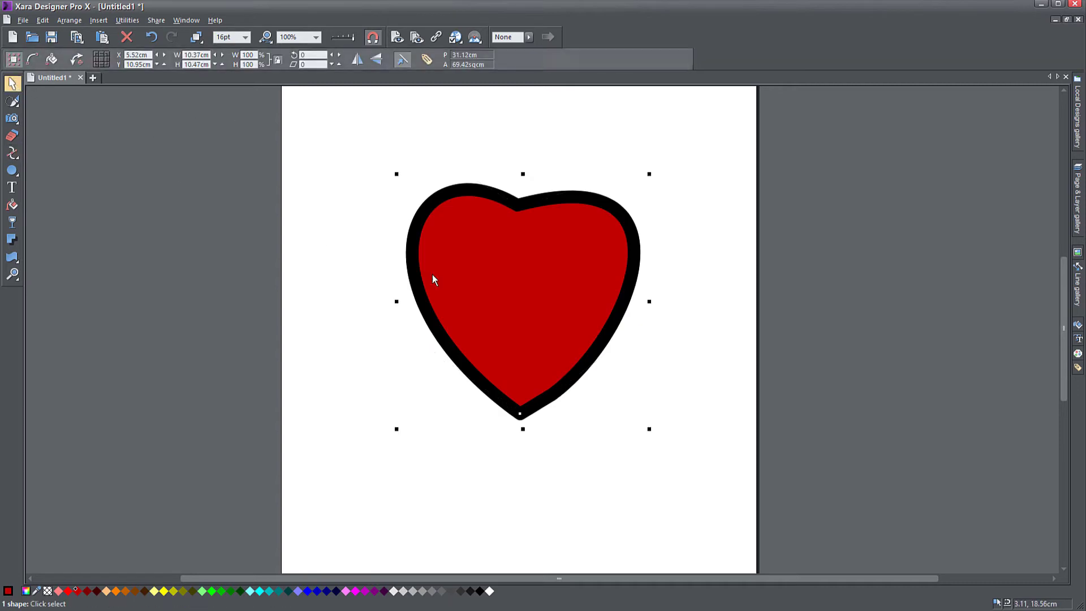
{"action": "mouse_move", "coordinate": [500, 287]}
{"action": "left_mouse_down"}
{"action": "mouse_move", "coordinate": [516, 322]}
{"action": "mouse_move", "coordinate": [516, 300]}
{"action": "mouse_move", "coordinate": [550, 294]}
{"action": "mouse_move", "coordinate": [501, 254]}
{"action": "mouse_move", "coordinate": [158, 269]}
{"action": "mouse_move", "coordinate": [636, 209]}
{"action": "mouse_move", "coordinate": [766, 307]}
{"action": "mouse_move", "coordinate": [419, 303]}
{"action": "mouse_move", "coordinate": [210, 313]}
{"action": "mouse_move", "coordinate": [184, 329]}
{"action": "mouse_move", "coordinate": [568, 284]}
{"action": "mouse_move", "coordinate": [502, 299]}
{"action": "left_mouse_up"}
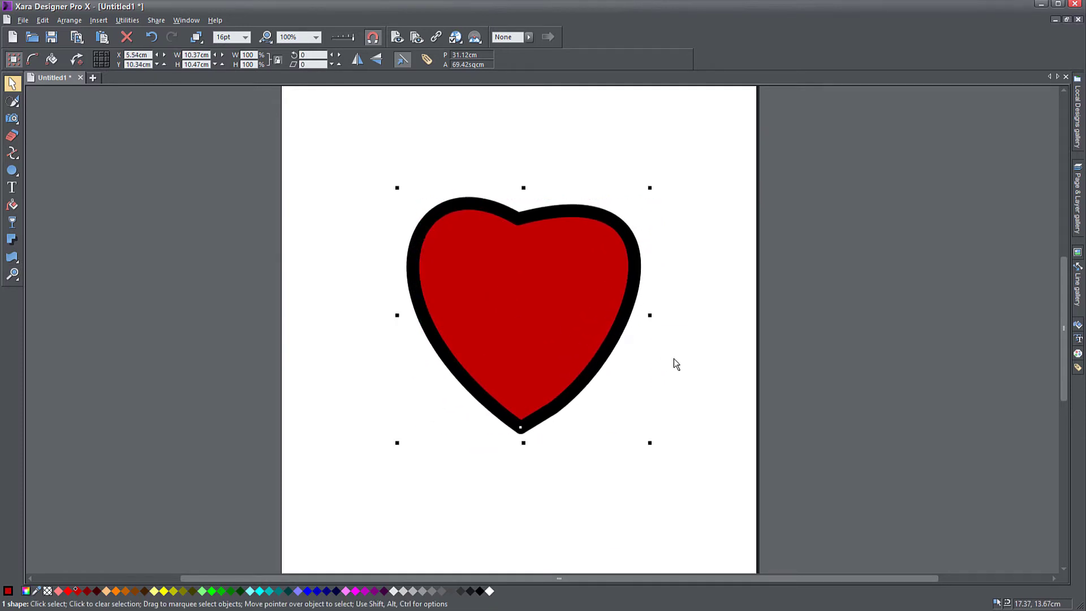
Export the heart as PNG (*.png) with the file name 'Transparent heart'
{"action": "left_click", "coordinate": [24, 21]}
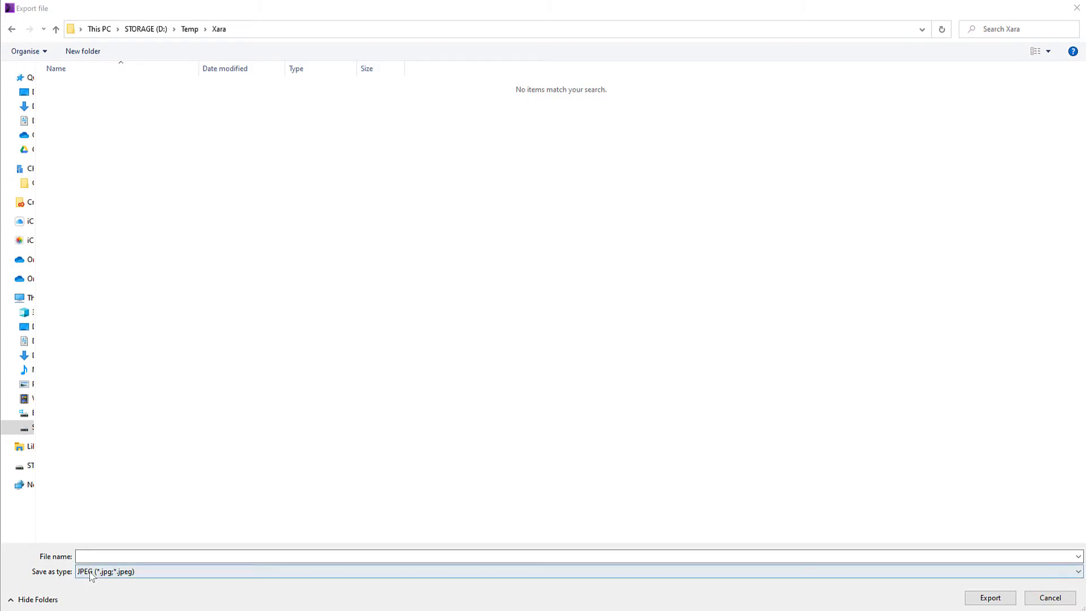
{"action": "left_click", "coordinate": [91, 572]}
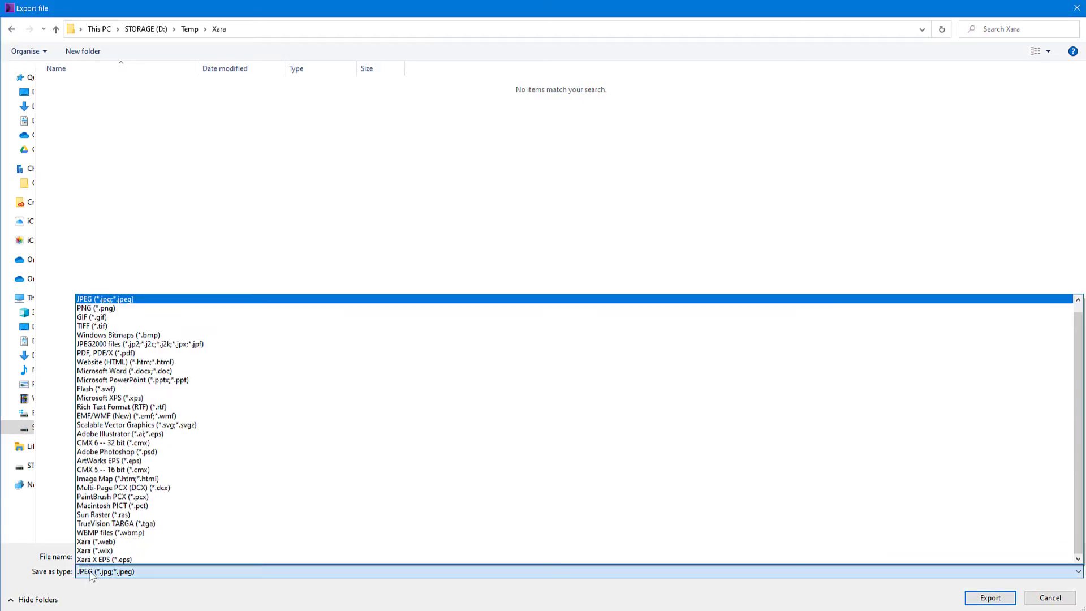
{"action": "left_click", "coordinate": [99, 308]}
{"action": "left_click", "coordinate": [146, 556]}
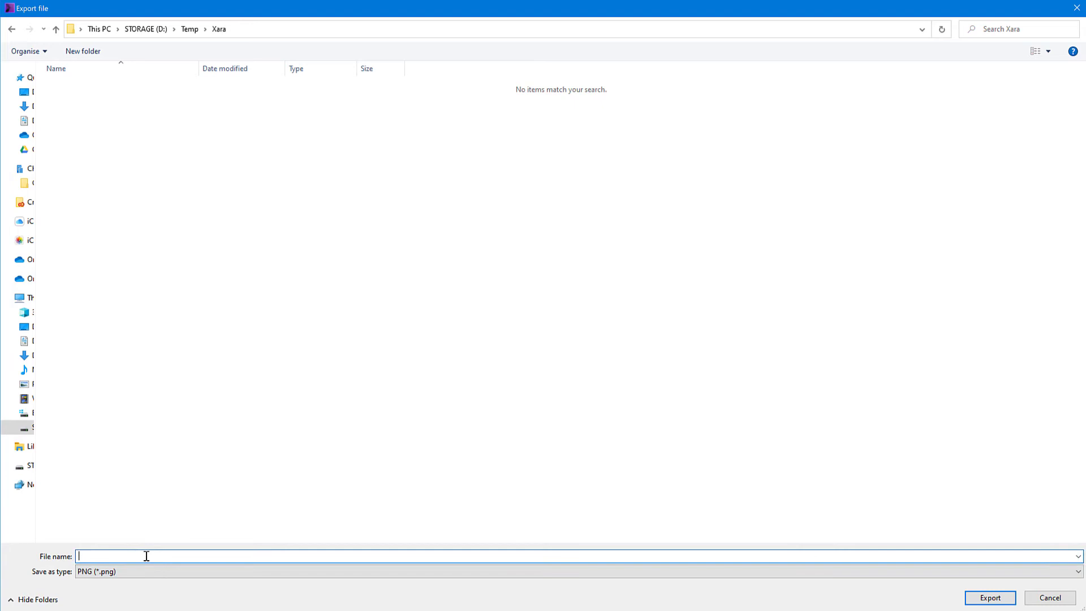
{"action": "type", "text": "Transapa"}
{"action": "key", "text": "BackSpace"}
{"action": "key", "text": "BackSpace"}
{"action": "key", "text": "BackSpace"}
{"action": "type", "text": "parent heart"}
Confirm the export name and try plain True colour depth in the PNG options
{"action": "left_click", "coordinate": [987, 597]}
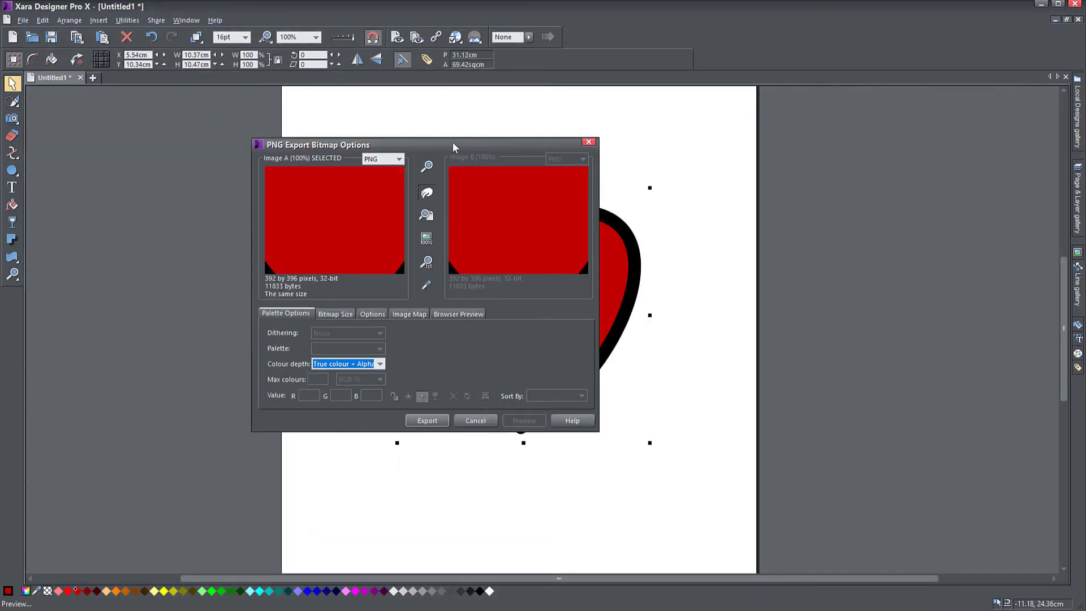
{"action": "left_click_drag", "start_coordinate": [452, 141], "coordinate": [505, 107]}
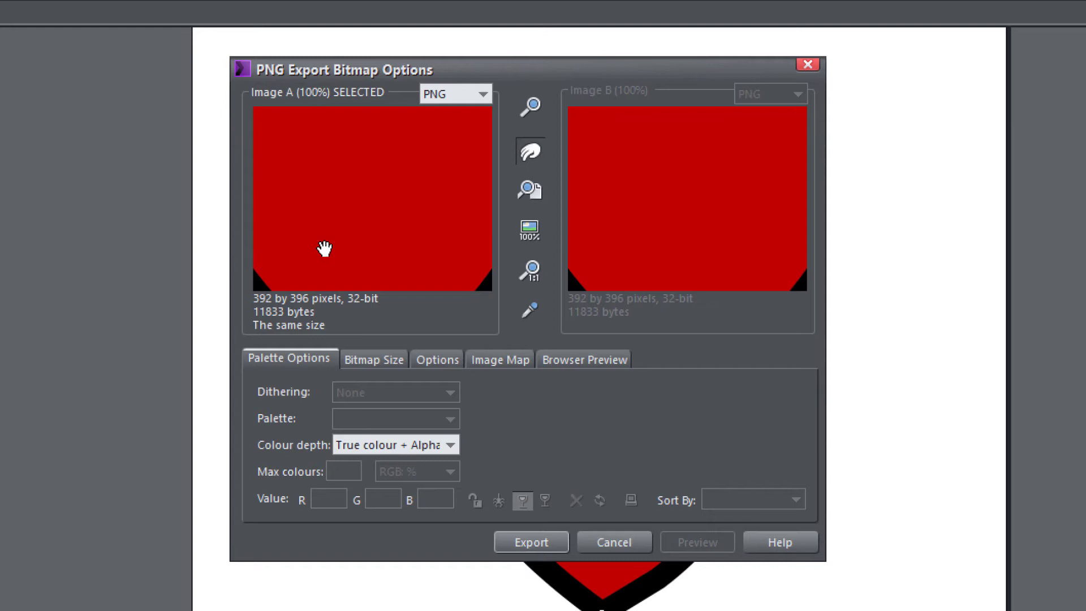
{"action": "left_click", "coordinate": [349, 445]}
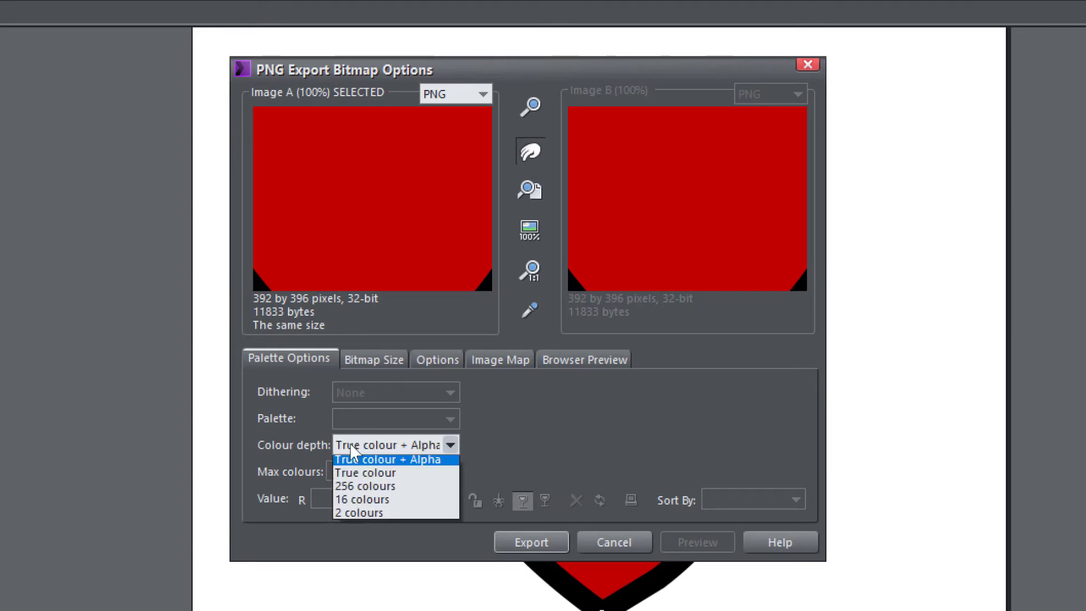
{"action": "left_click", "coordinate": [356, 478]}
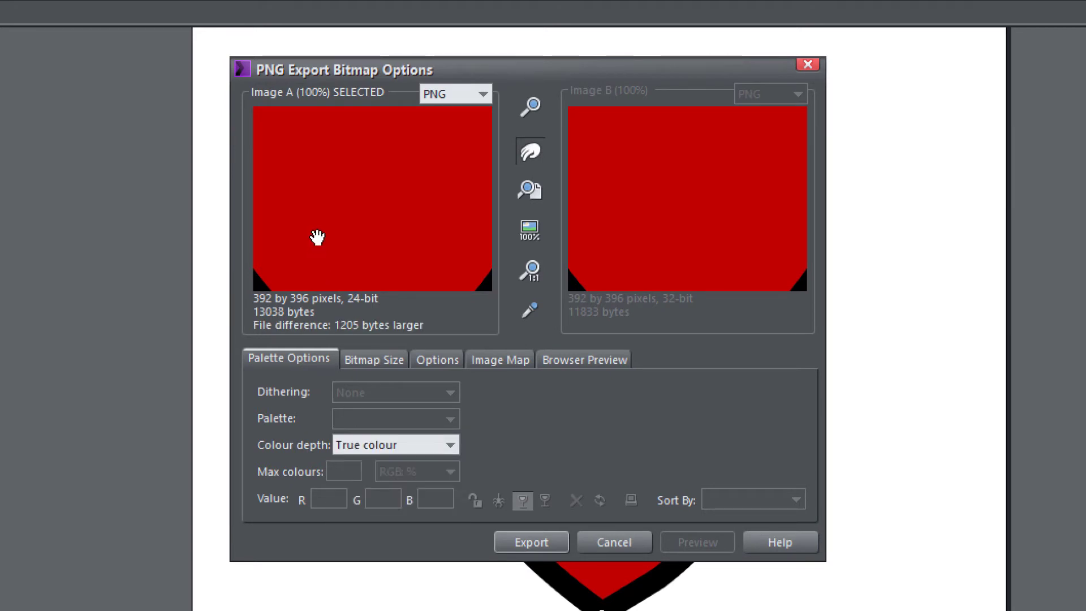
Fit the heart in the preview and set Colour depth to True colour + Alpha
{"action": "left_click_drag", "start_coordinate": [315, 236], "coordinate": [436, 109]}
{"action": "left_click_drag", "start_coordinate": [375, 85], "coordinate": [533, 264]}
{"action": "left_click", "coordinate": [524, 236]}
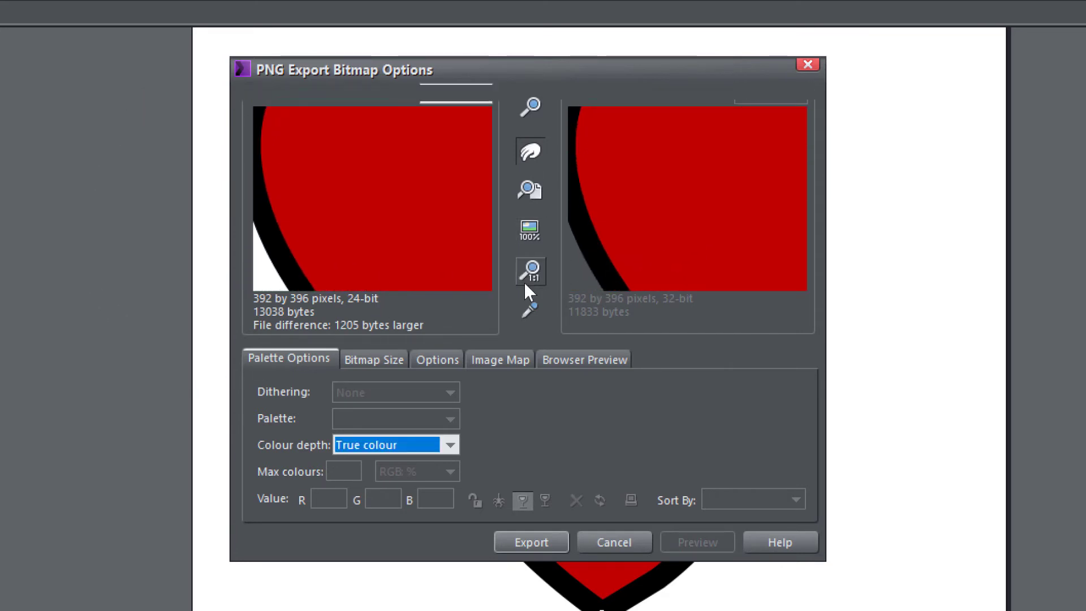
{"action": "left_click", "coordinate": [528, 198]}
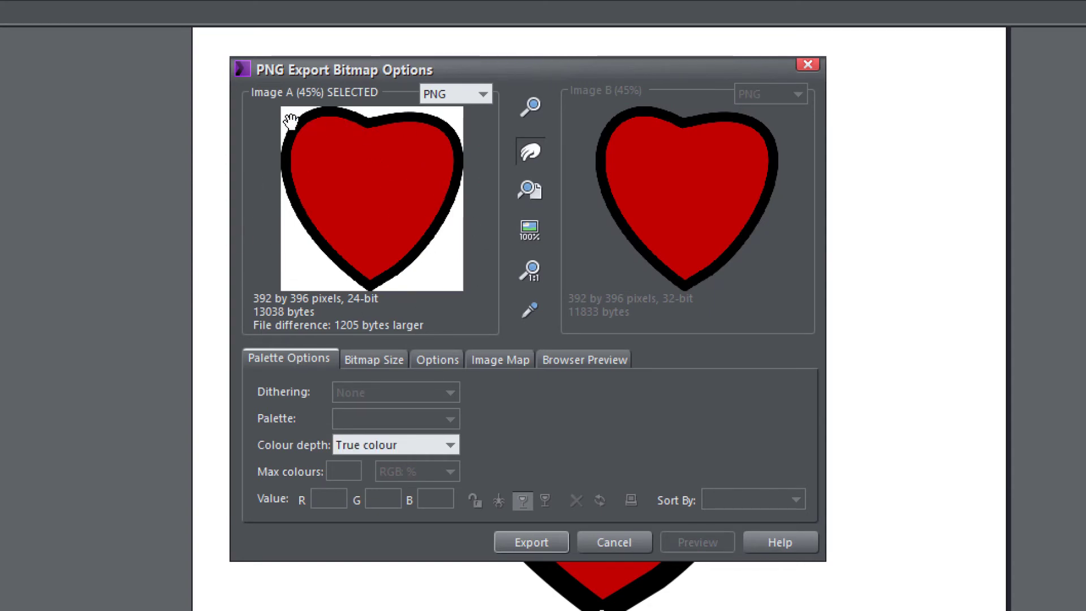
{"action": "key", "text": "Tab"}
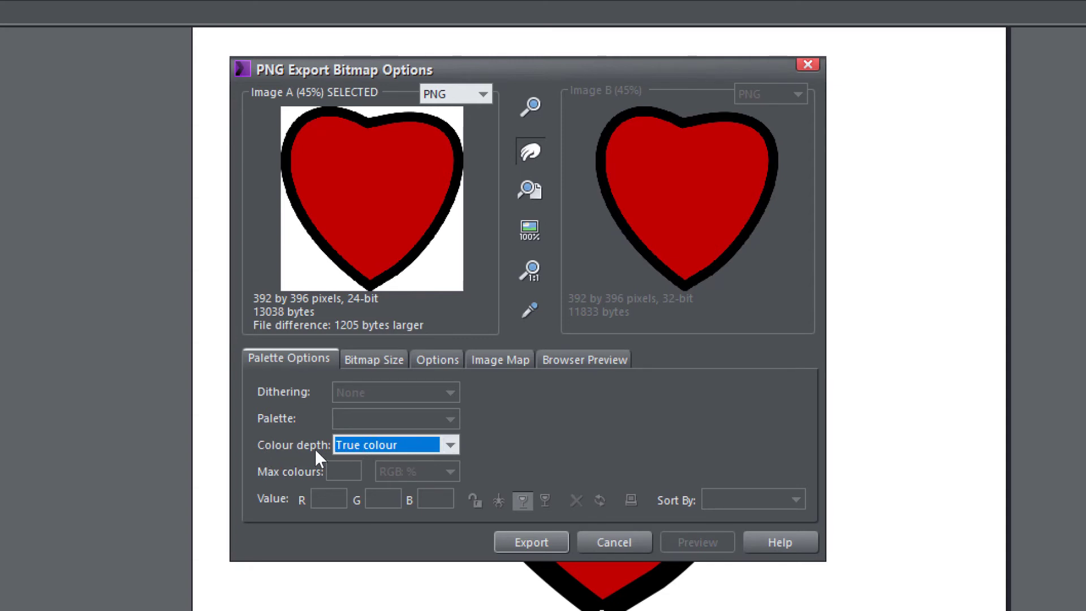
{"action": "left_click", "coordinate": [365, 446]}
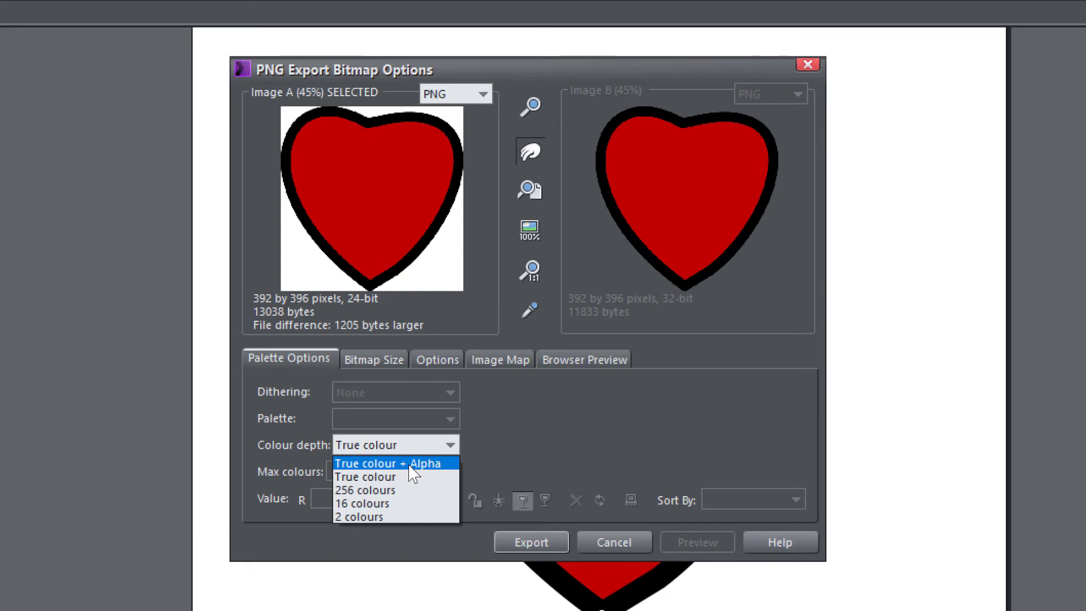
{"action": "left_click", "coordinate": [409, 465]}
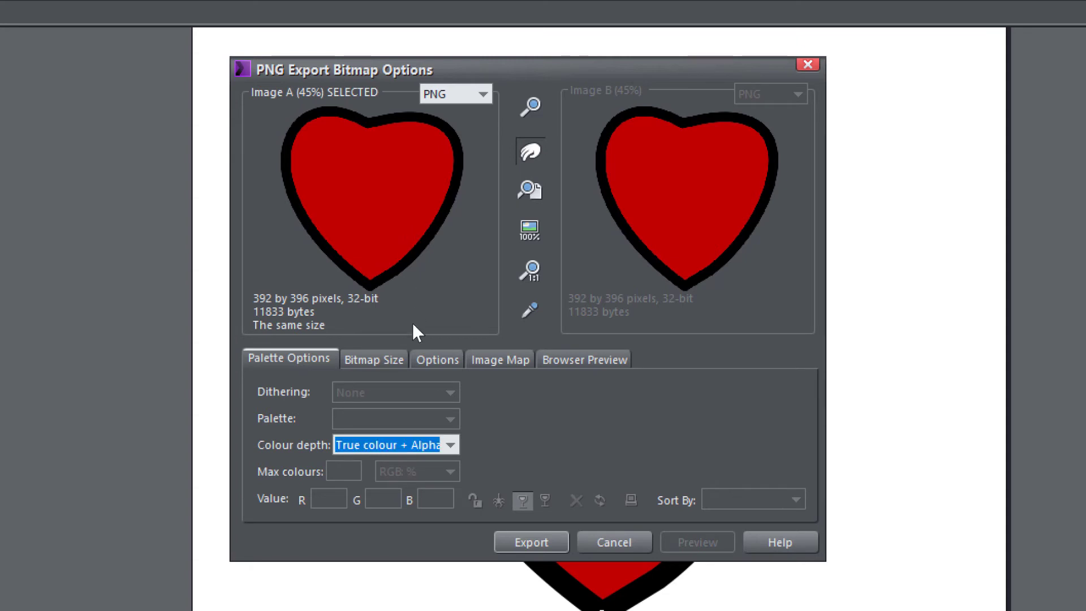
Set the bitmap width to 500 pixels and export the PNG
{"action": "left_click", "coordinate": [384, 364]}
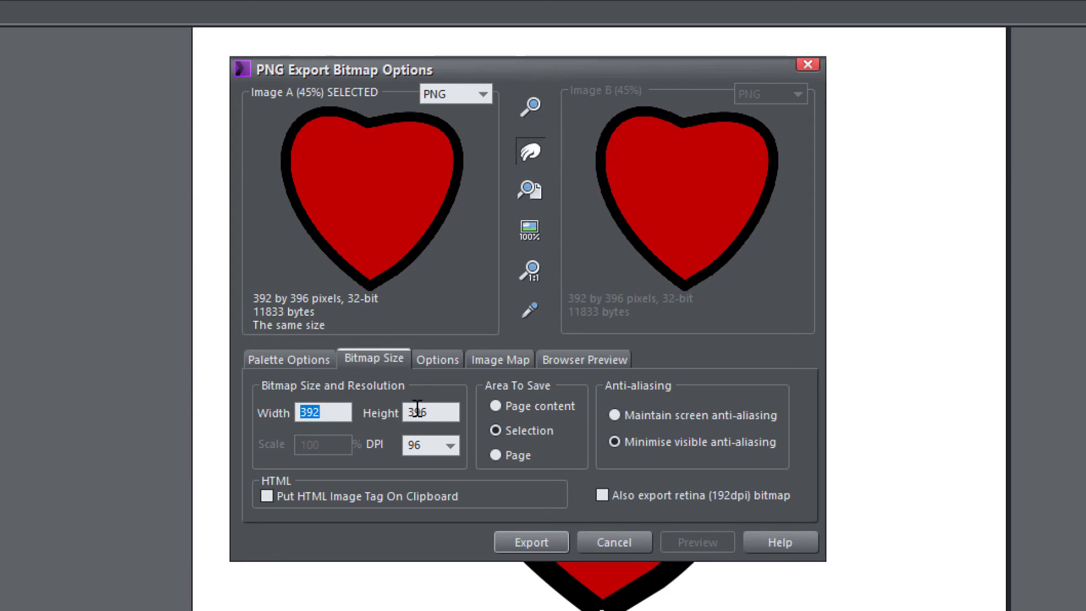
{"action": "type", "text": "500"}
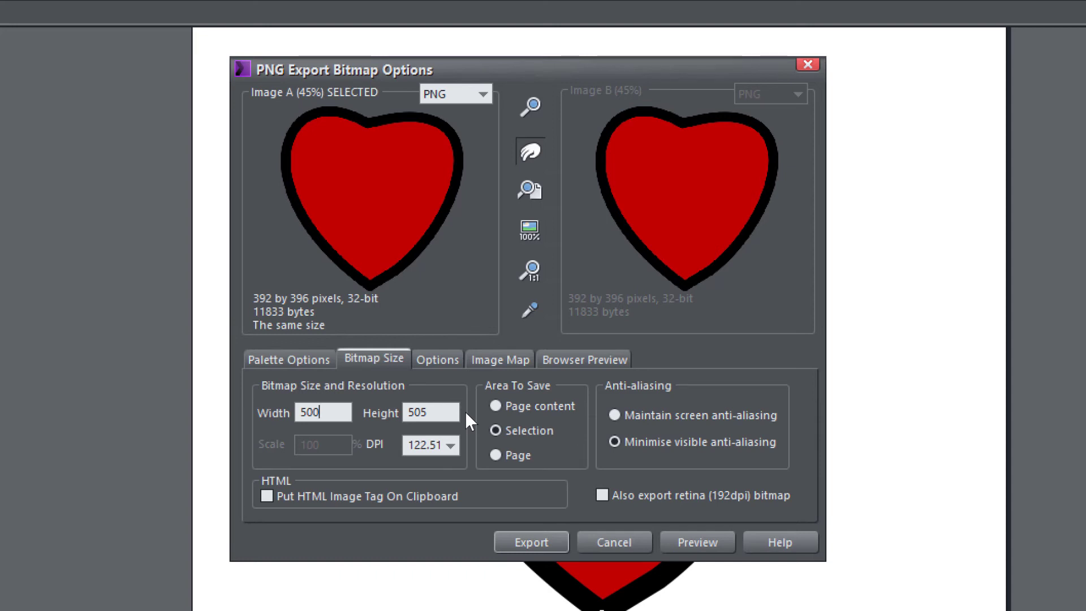
{"action": "left_click", "coordinate": [294, 357]}
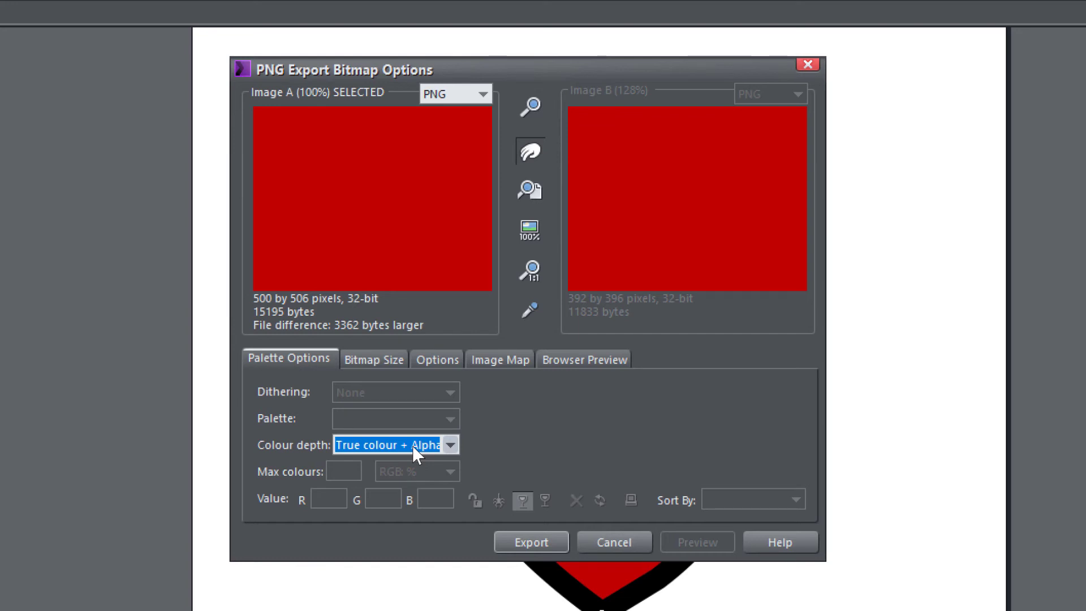
{"action": "left_click", "coordinate": [534, 542]}
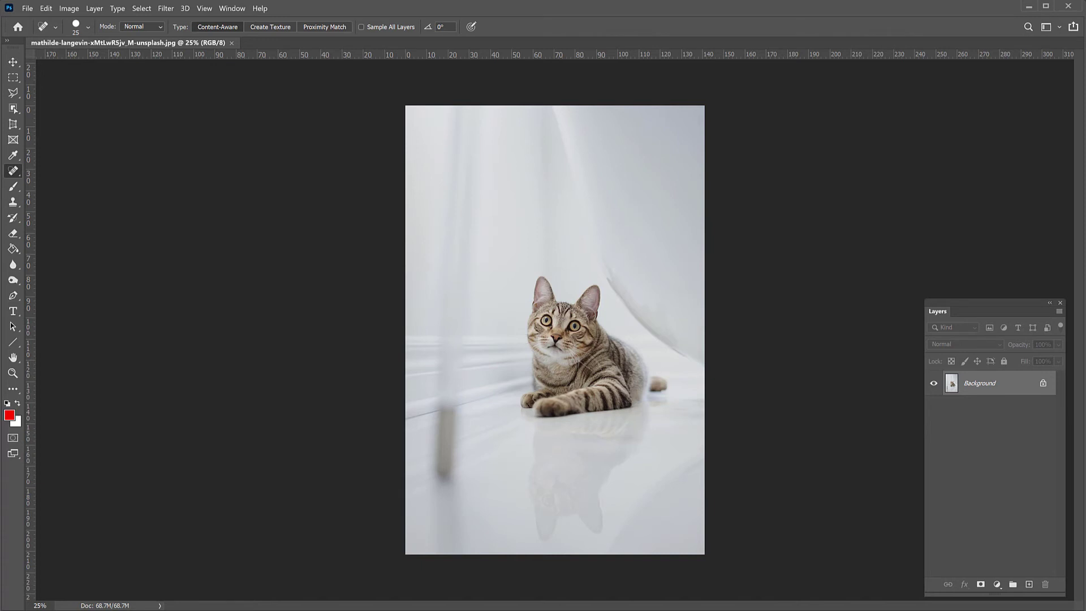
Open Transparent heart.png in Photoshop with File > Open
{"action": "left_click", "coordinate": [26, 9]}
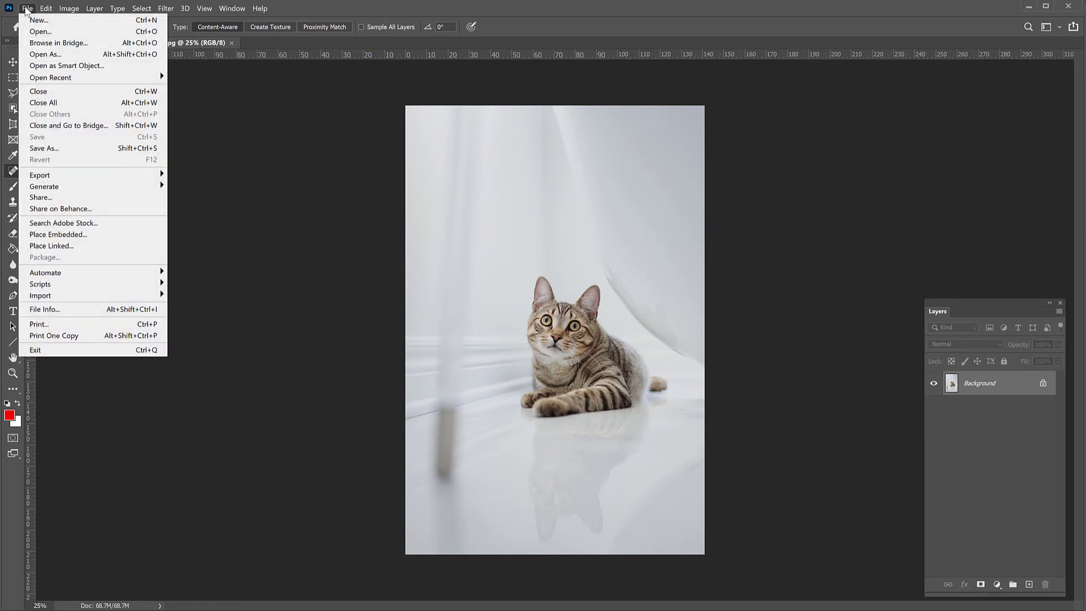
{"action": "left_click", "coordinate": [41, 32]}
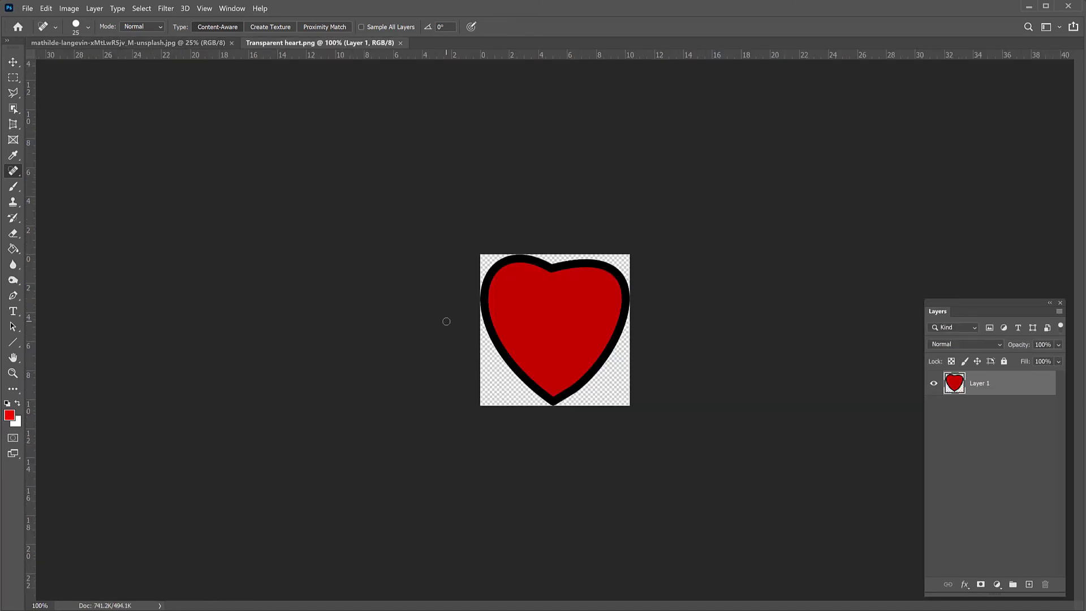
Select the heart layer's pixels, paste them into the cat photo, and move them toward the upper left
{"action": "key", "text": "ctrl+plus"}
{"action": "key", "text": "ctrl+plus"}
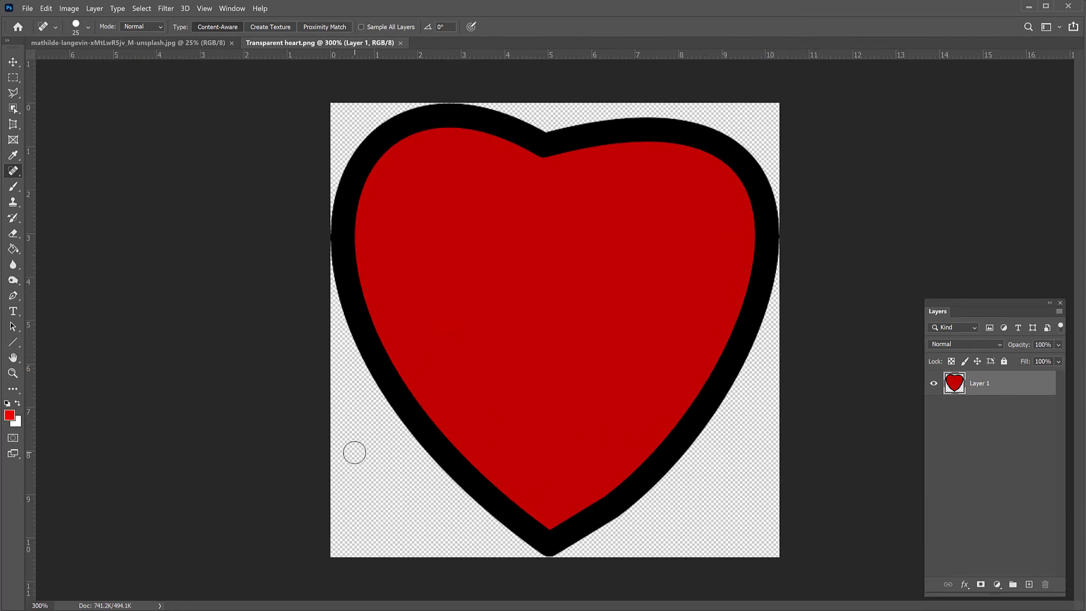
{"action": "left_click", "coordinate": [954, 386], "text": "ctrl"}
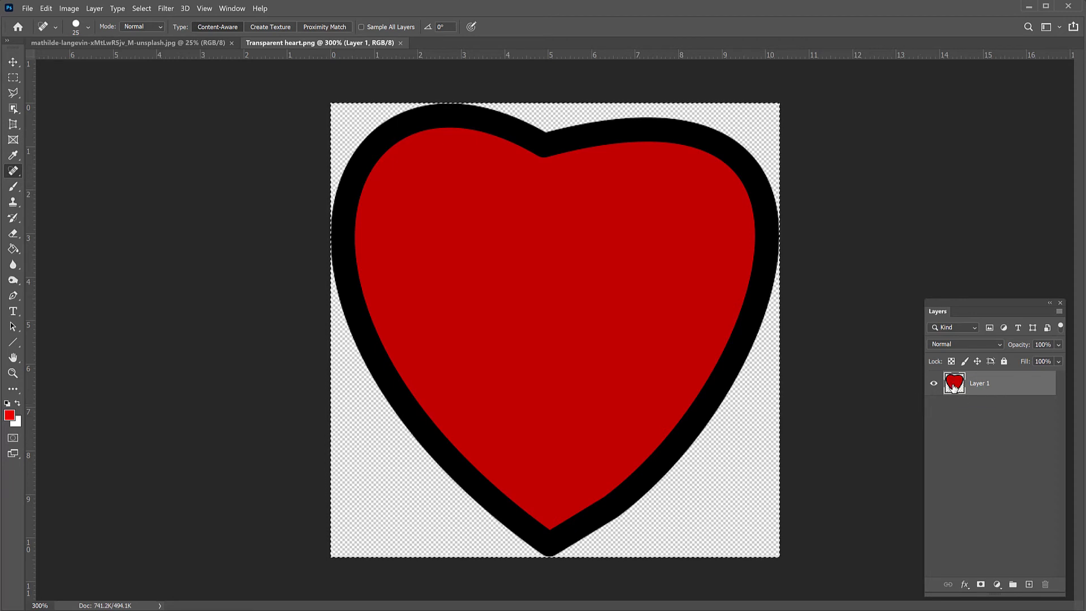
{"action": "key", "text": "ctrl+Tab"}
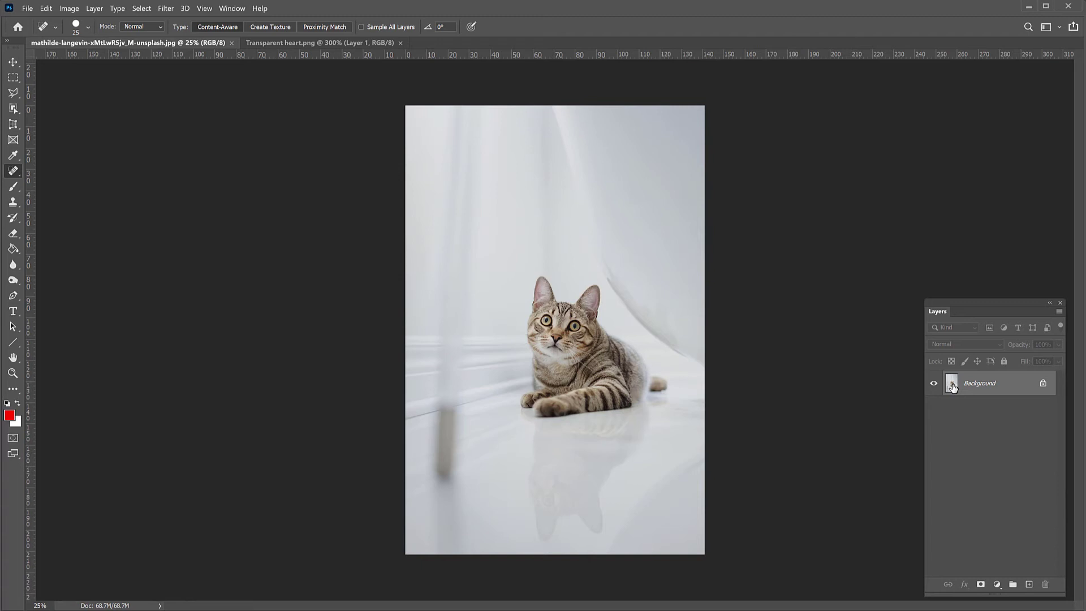
{"action": "key", "text": "ctrl+v"}
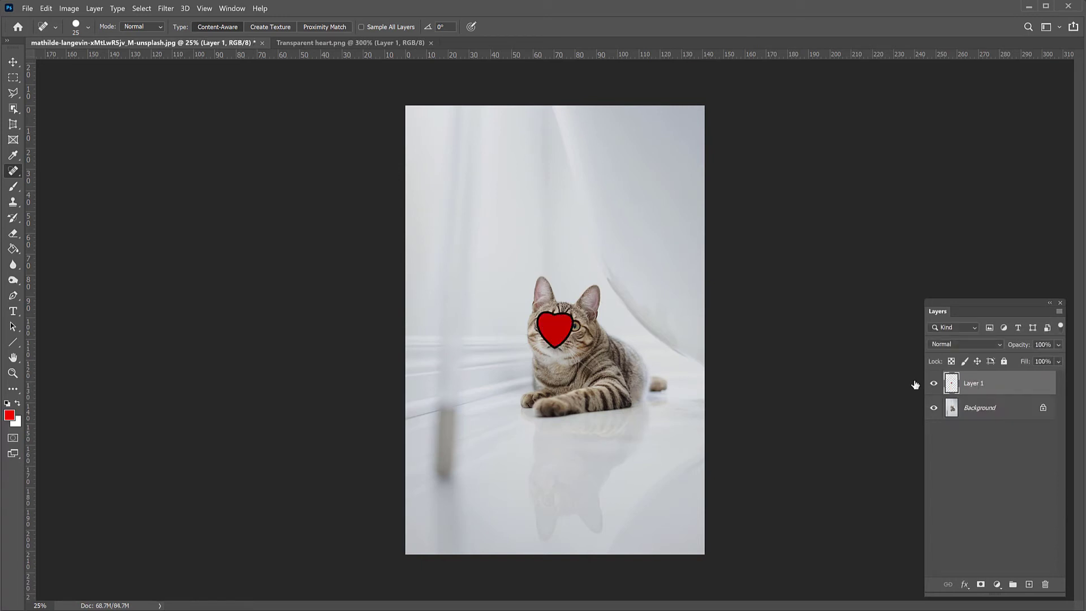
{"action": "key", "text": "v"}
{"action": "left_click_drag", "start_coordinate": [554, 333], "coordinate": [682, 253]}
Try resizing the heart, undo it, zoom to 50%, and place the heart above the cat's head
{"action": "key", "text": "ctrl+t"}
{"action": "left_click_drag", "start_coordinate": [631, 296], "coordinate": [537, 341]}
{"action": "key", "text": "Return"}
{"action": "key", "text": "ctrl+z"}
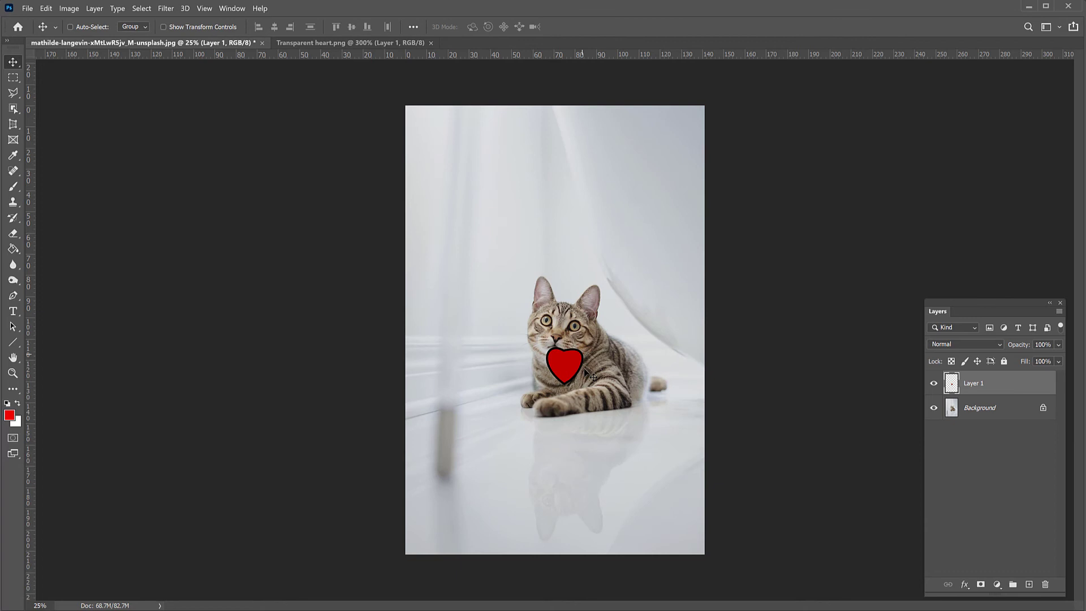
{"action": "key", "text": "ctrl+plus"}
{"action": "key", "text": "ctrl+plus"}
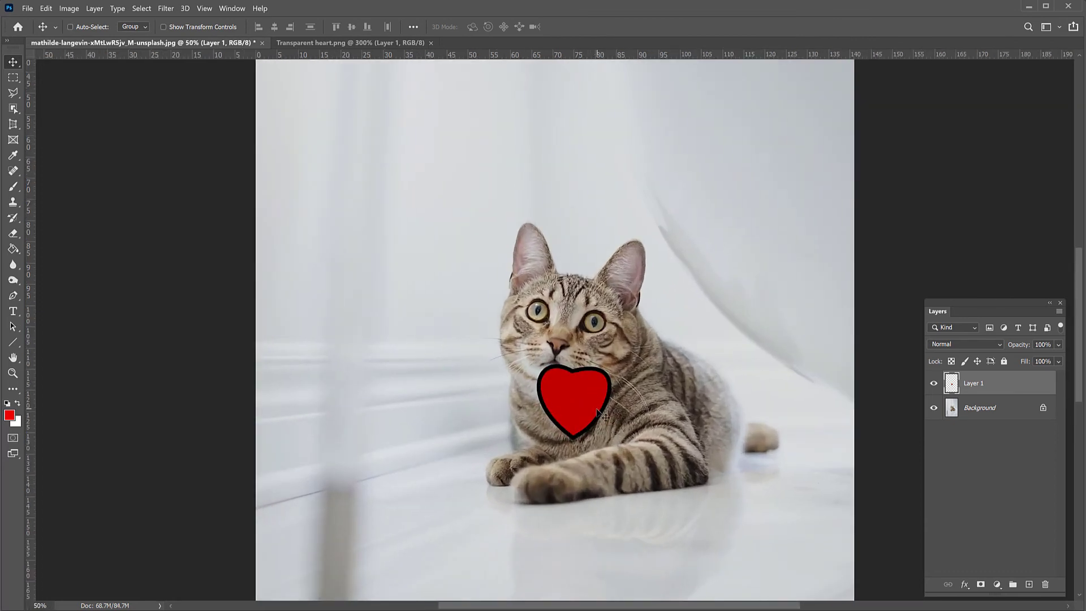
{"action": "left_click_drag", "start_coordinate": [528, 383], "coordinate": [442, 180]}
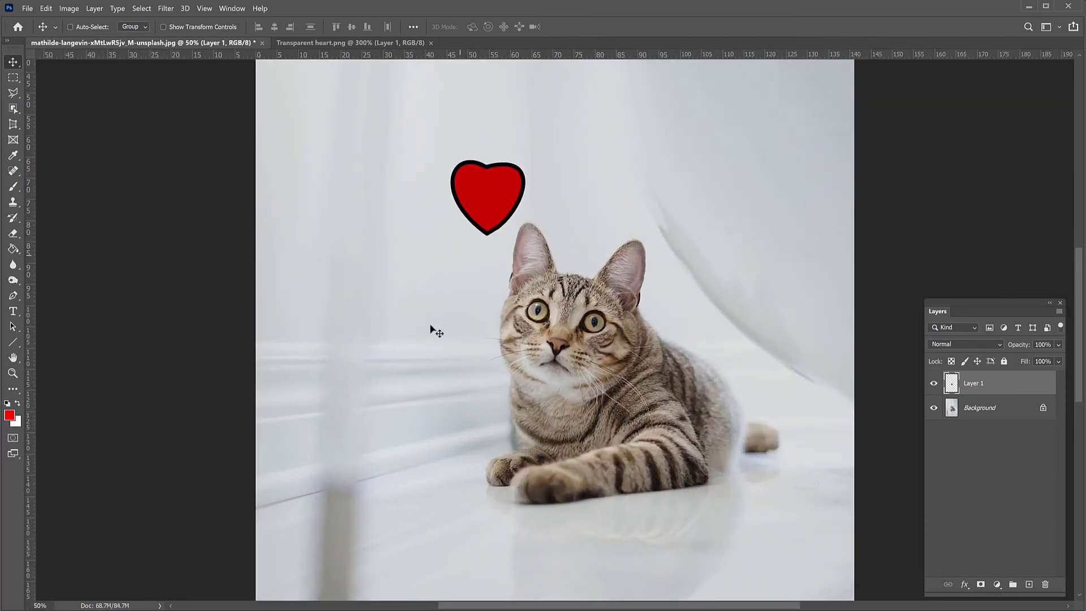